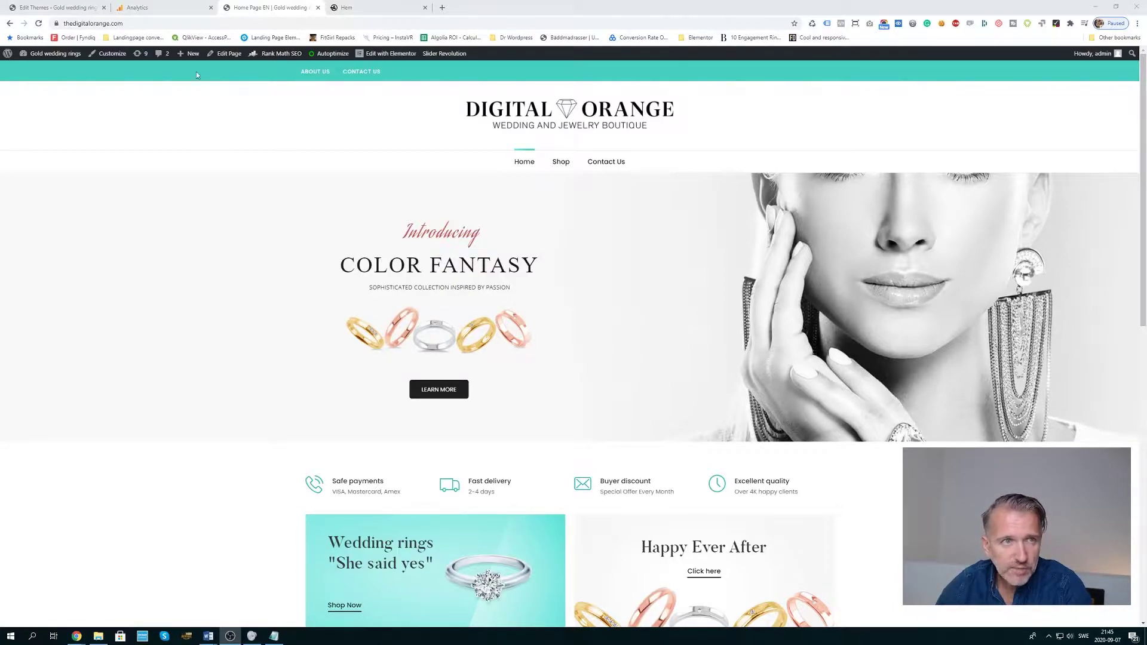
Step: Switch to Google Analytics and open Admin settings for the digitalorange.com property
click(157, 8)
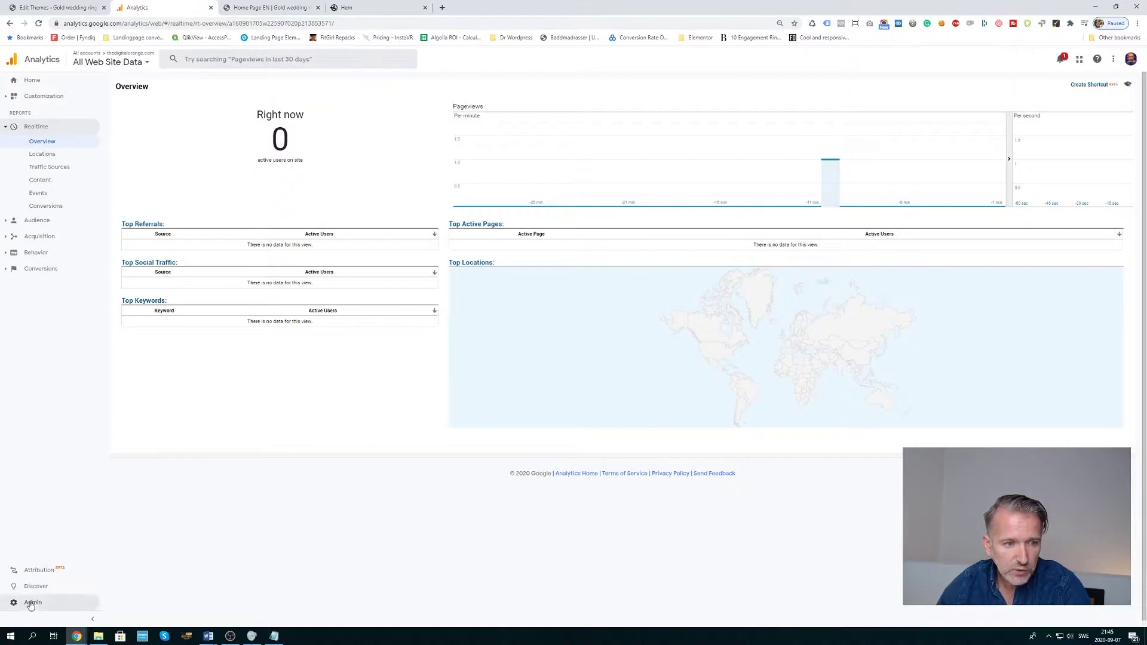
click(33, 602)
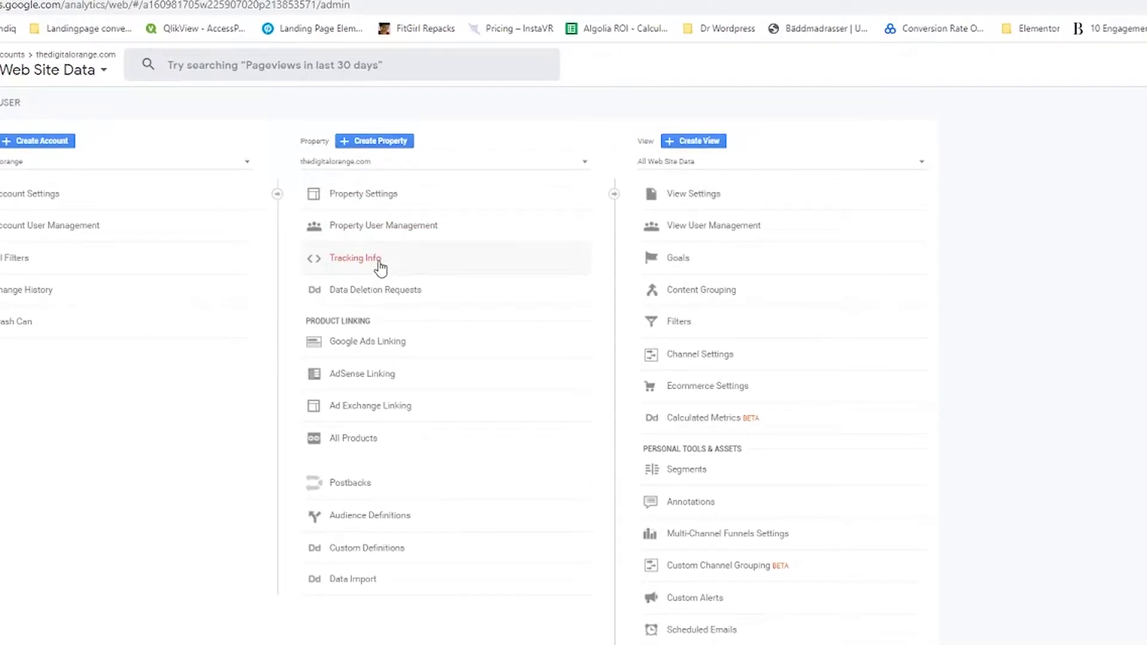
Step: Copy the full gtag.js snippet from Tracking Info > Tracking Code
click(376, 262)
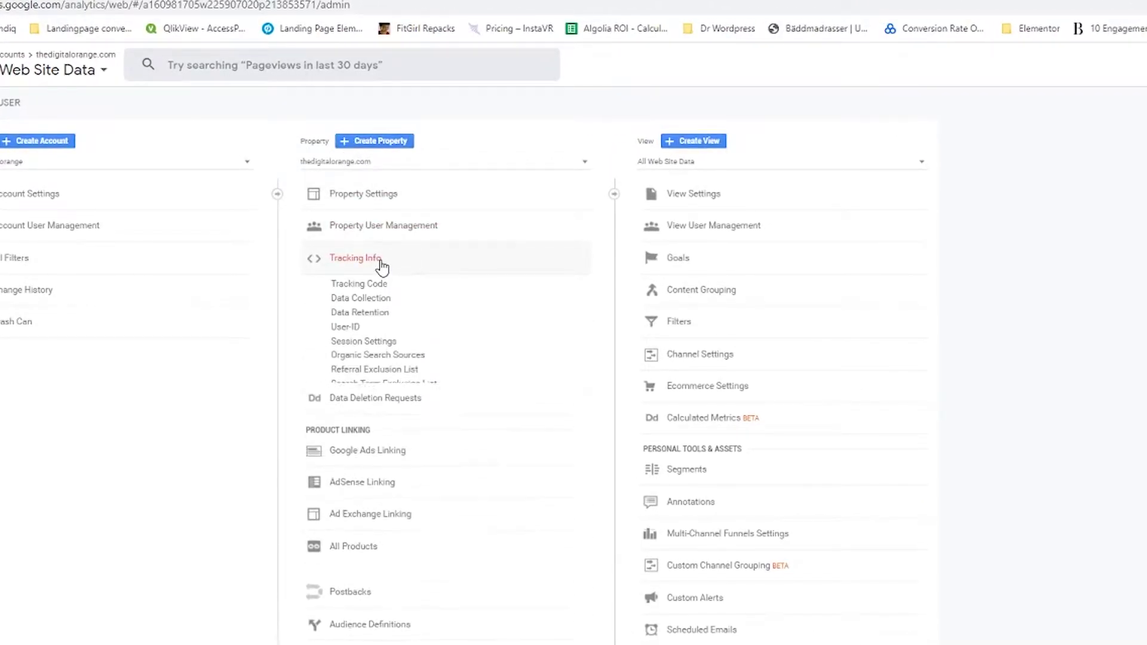
click(361, 285)
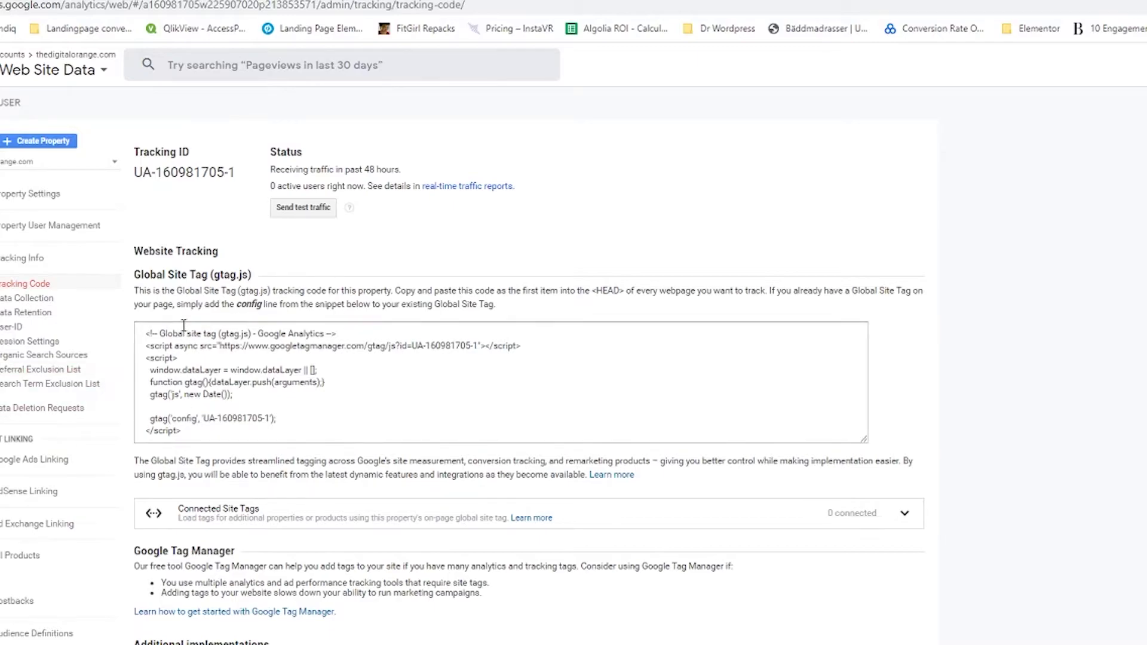
drag(196, 439, 125, 331)
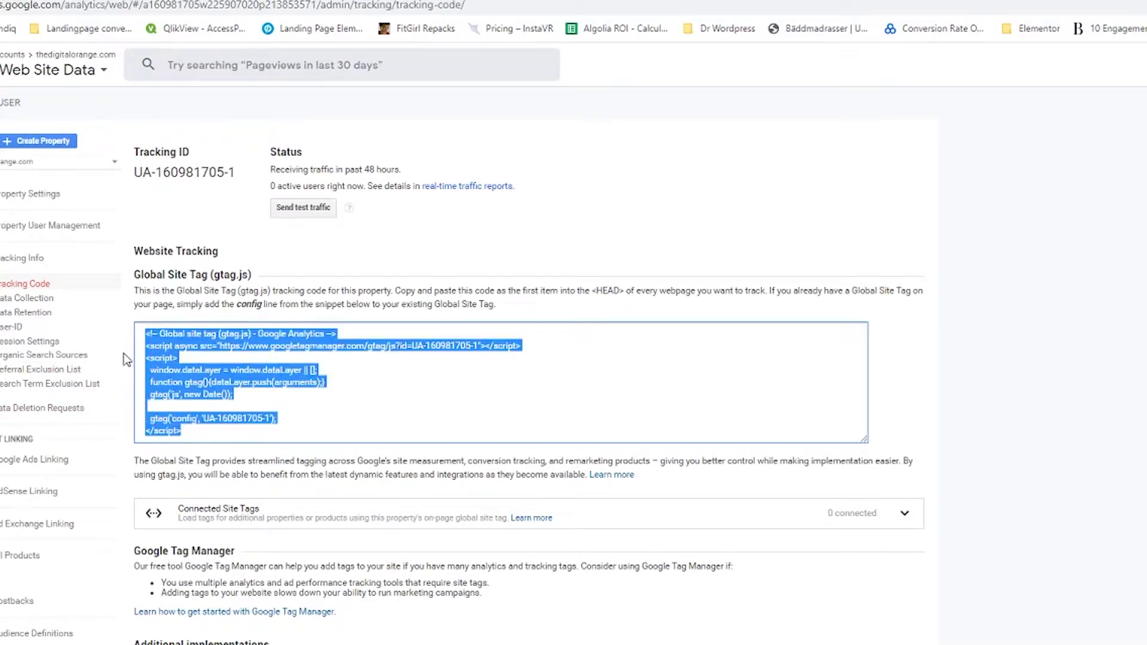
right_click(163, 335)
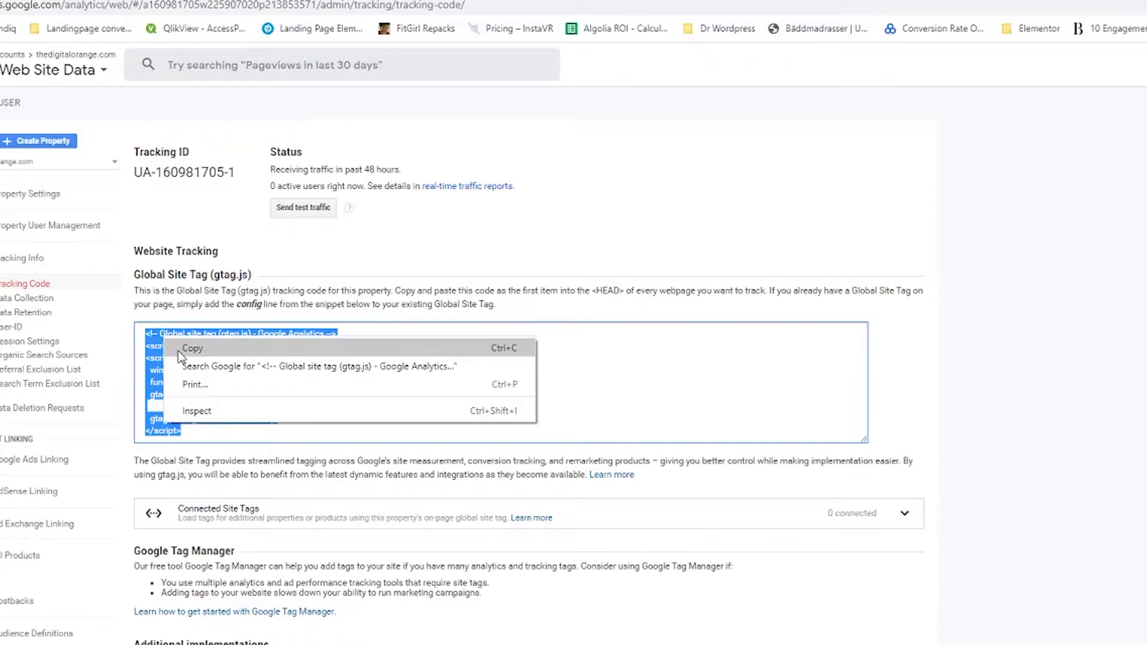
click(179, 352)
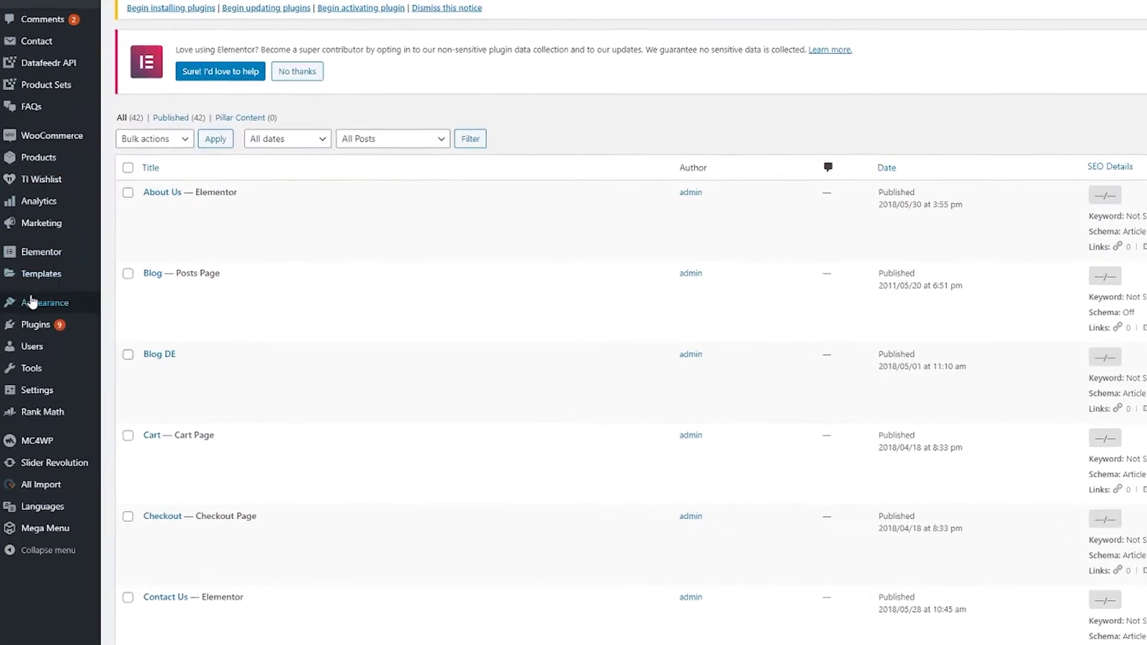
mouse_move(61, 213)
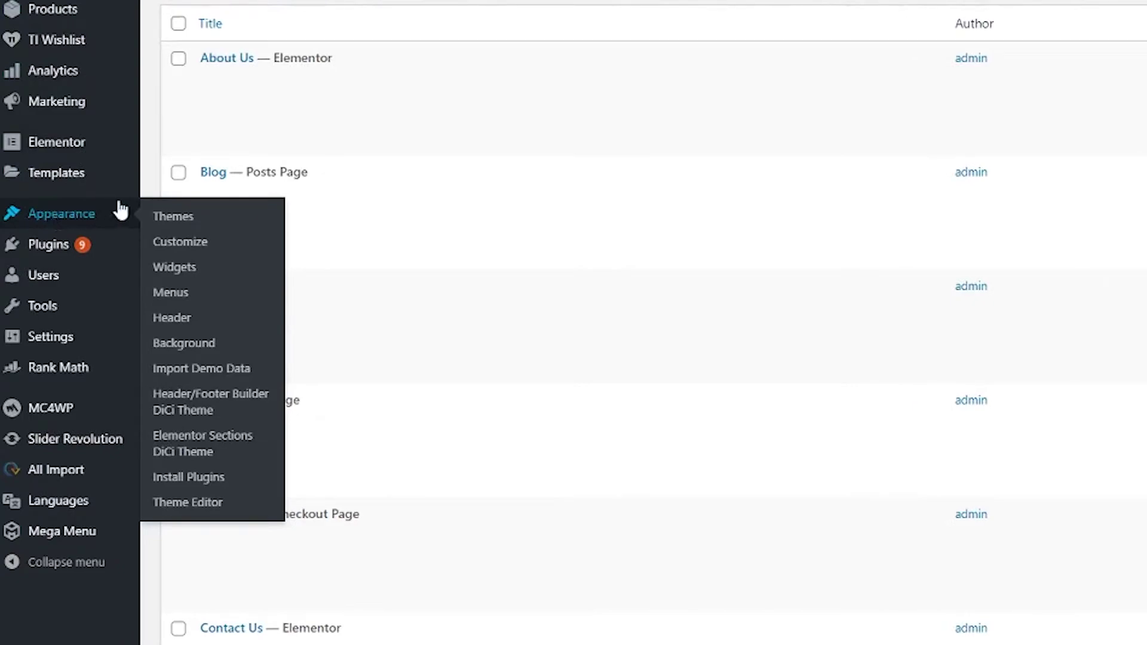
Step: Open header.php of the DiCi theme in the Theme Editor
click(194, 508)
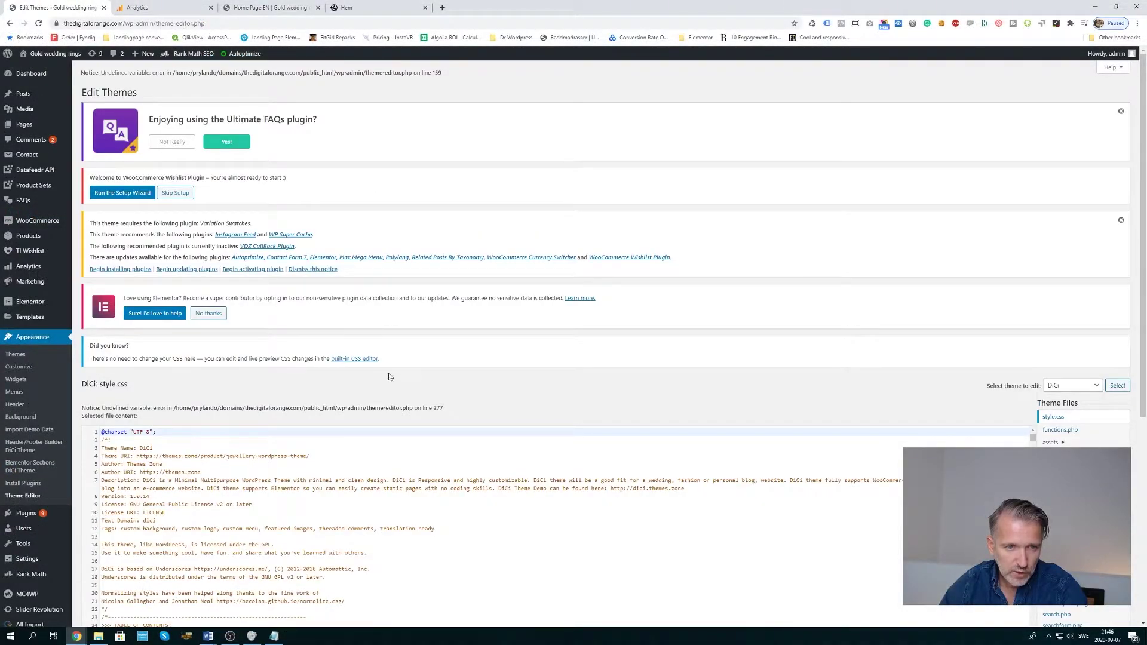
scroll(392, 400, down, 3)
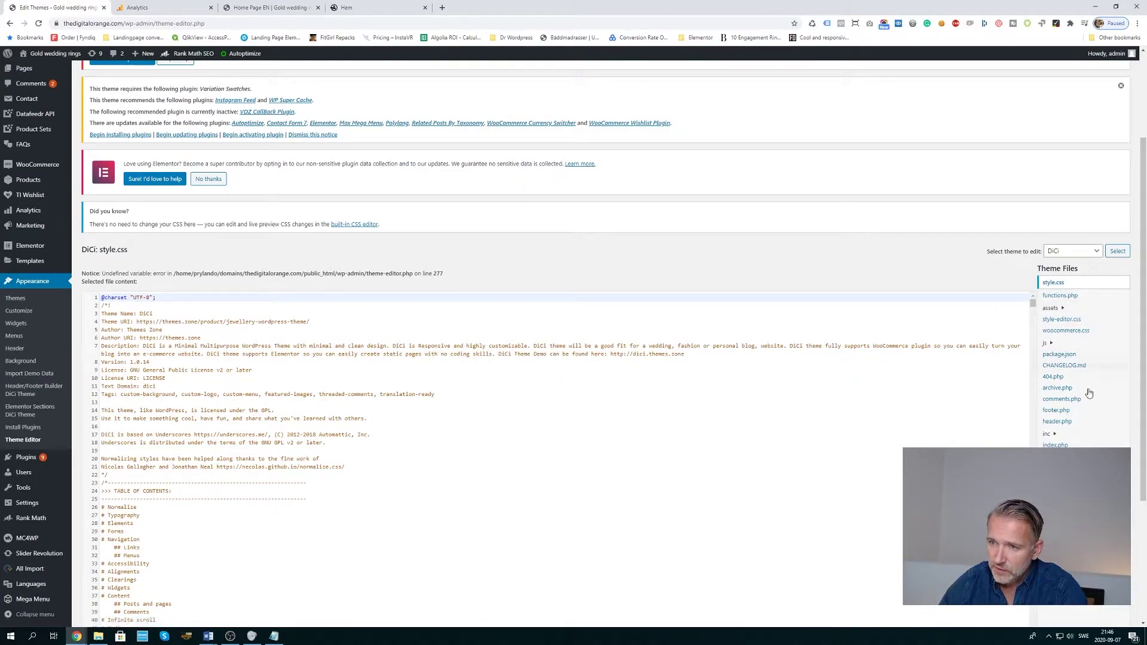
scroll(1088, 395, down, 2)
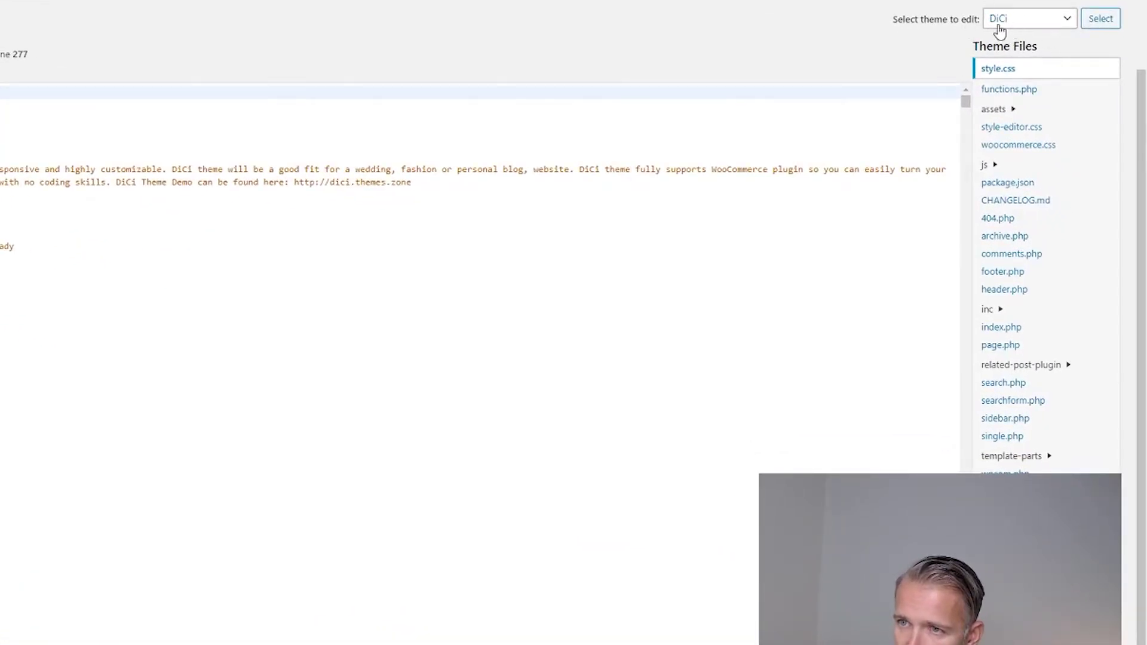
click(1046, 18)
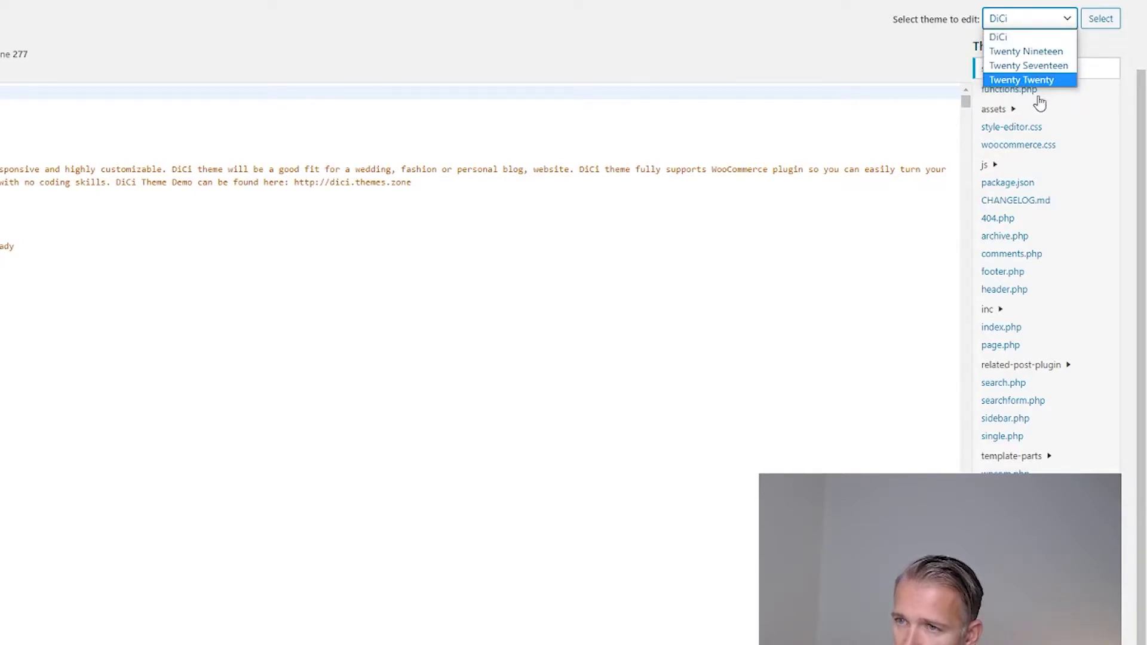
click(1022, 40)
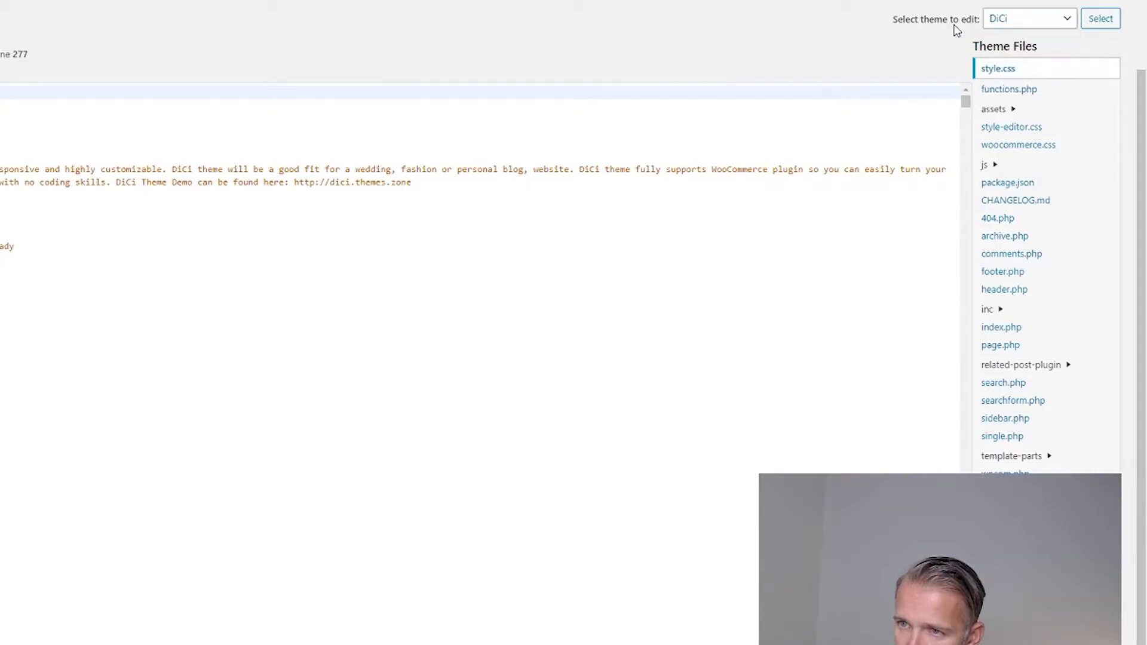
scroll(1030, 126, down, 2)
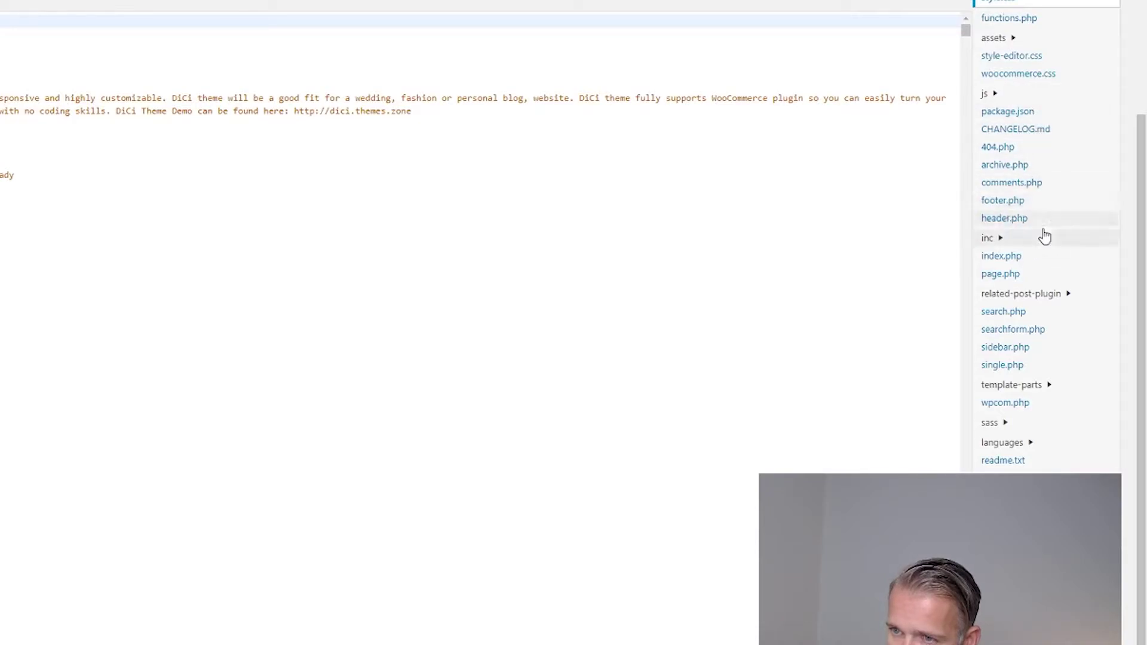
click(1003, 218)
scroll(481, 343, down, 2)
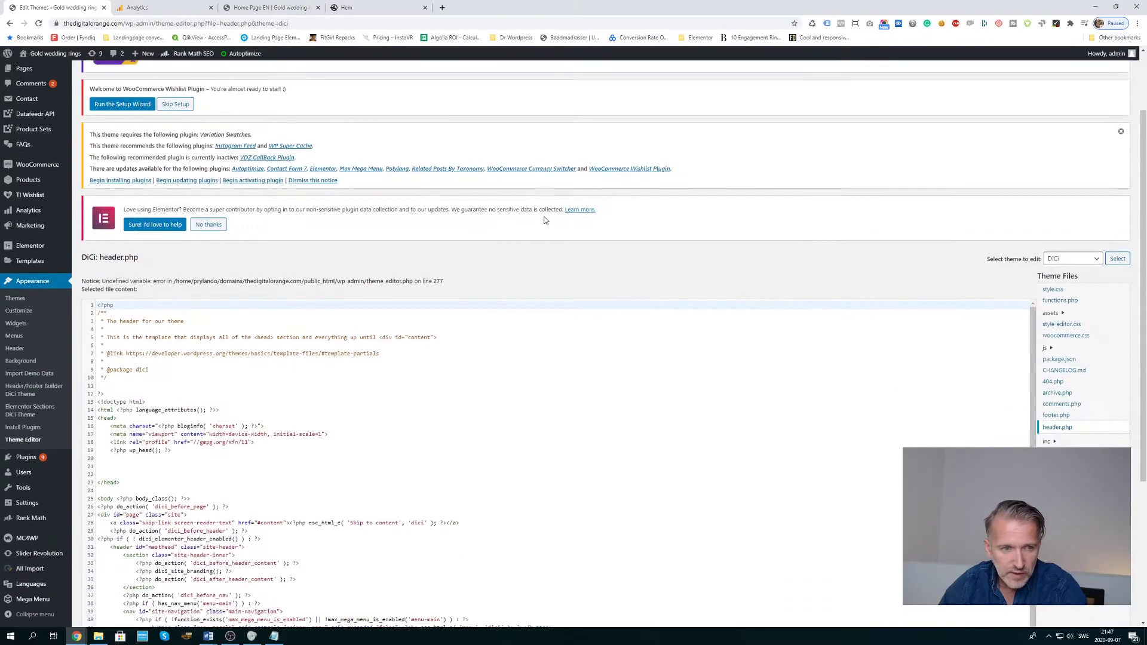
scroll(481, 342, down, 2)
scroll(481, 342, down, 1)
scroll(481, 343, down, 1)
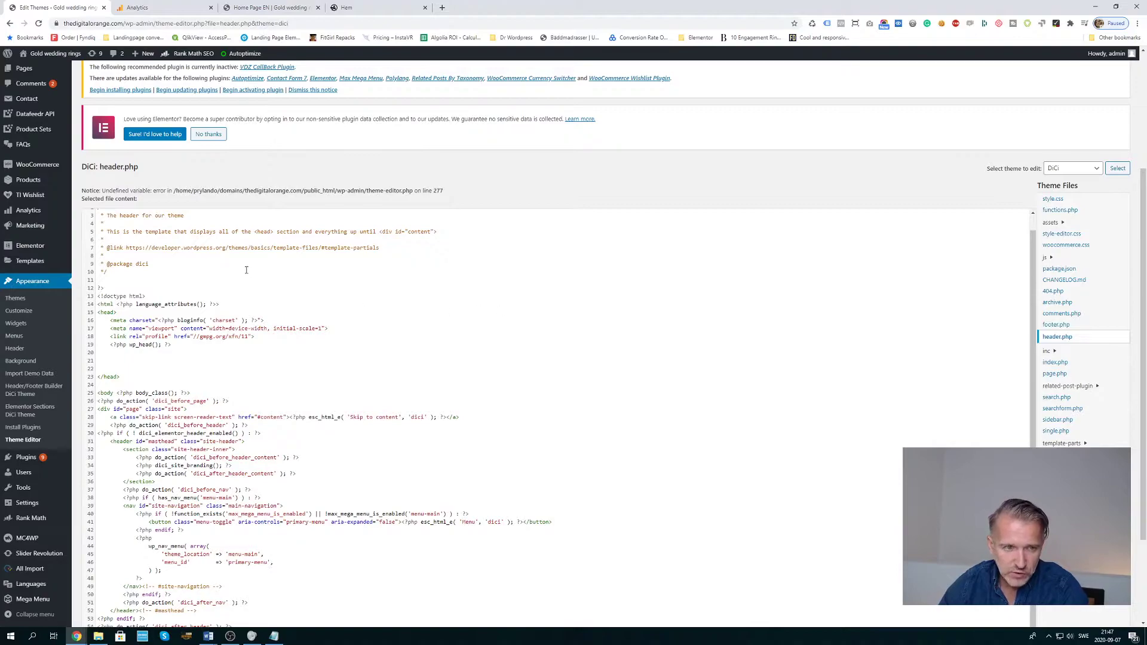
scroll(490, 333, down, 3)
scroll(410, 331, up, 1)
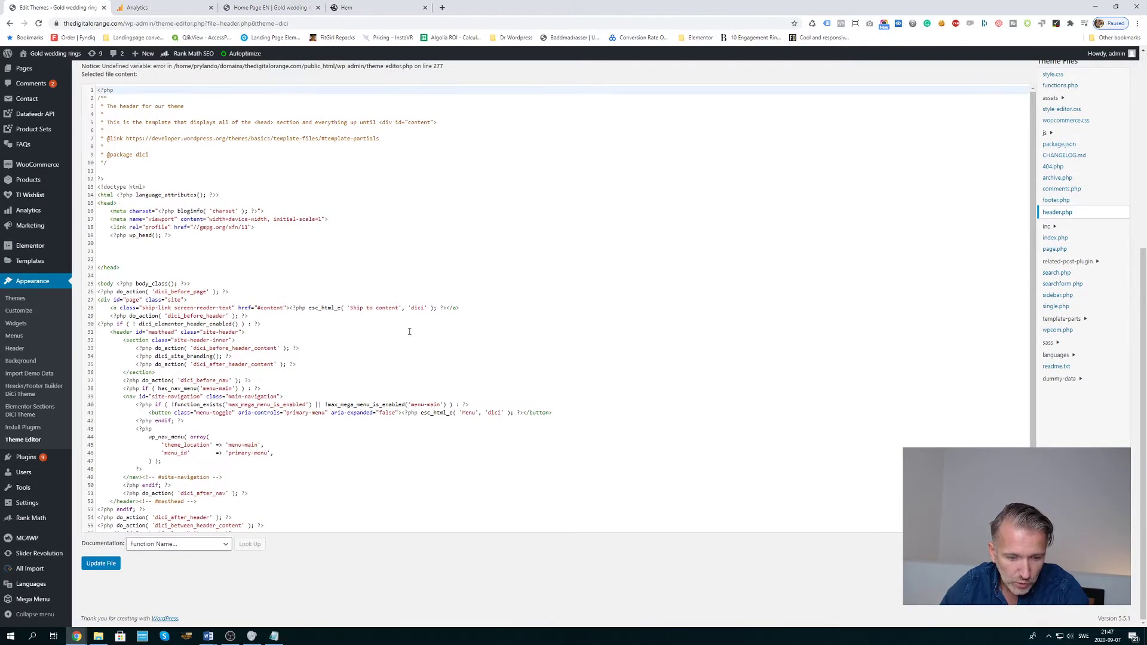
scroll(501, 273, up, 3)
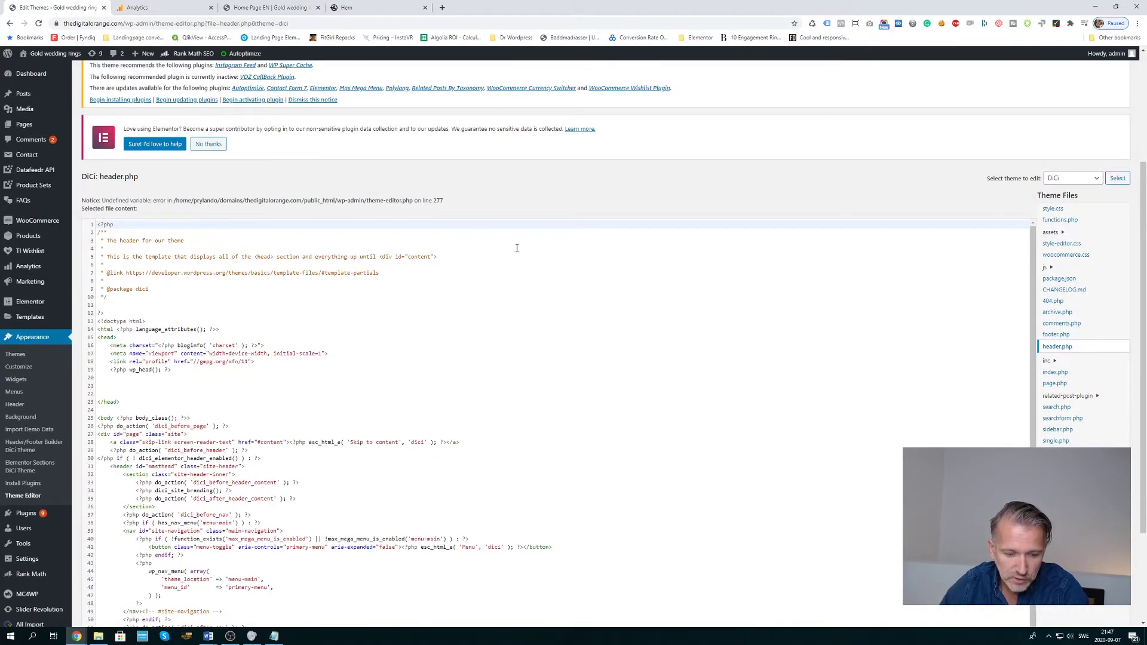
Step: Search header.php for the closing </head> tag with Ctrl+F
key(ctrl+f)
text(</head>)
click(685, 41)
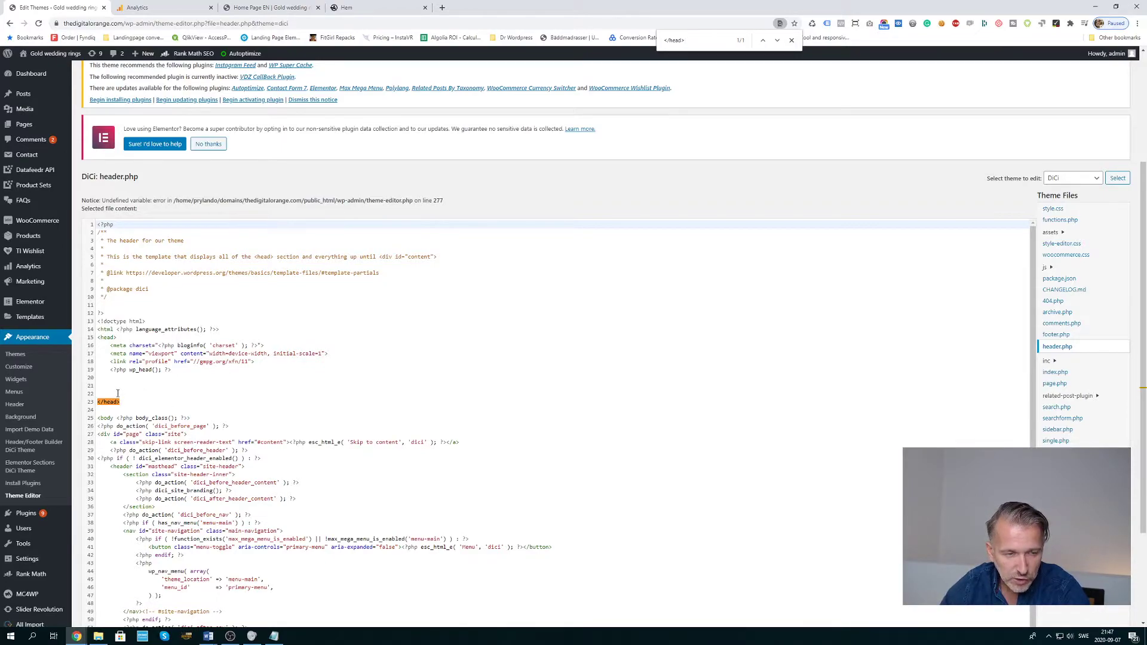
Step: Add blank lines just above </head> in header.php
click(115, 391)
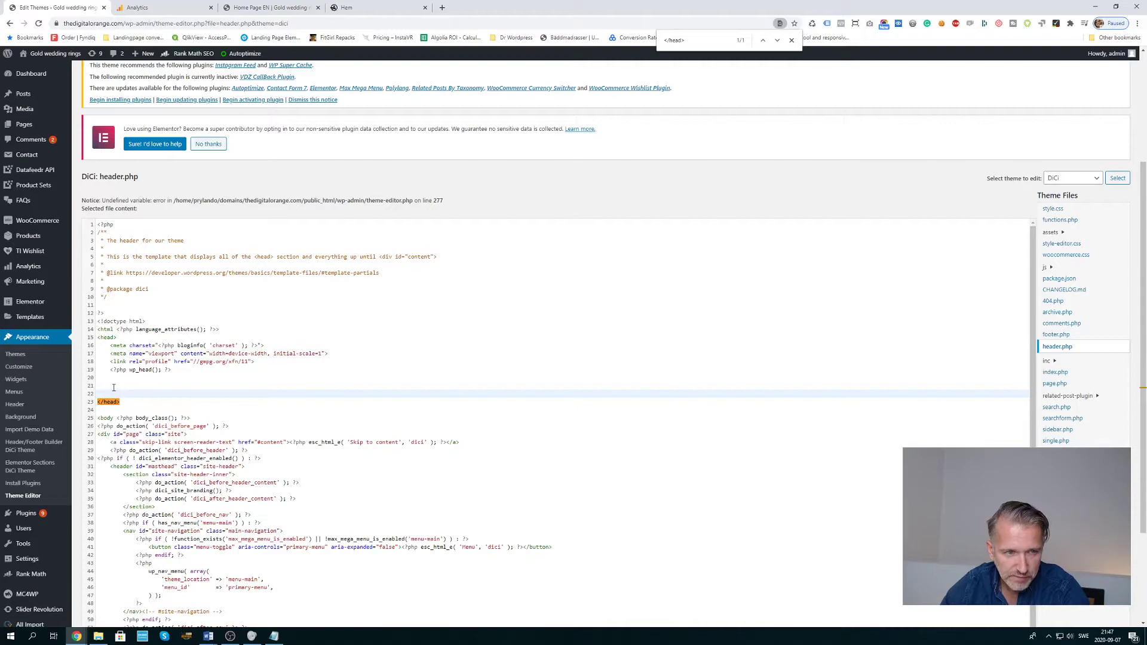
key(Return)
key(Return)
key(Return)
key(Return)
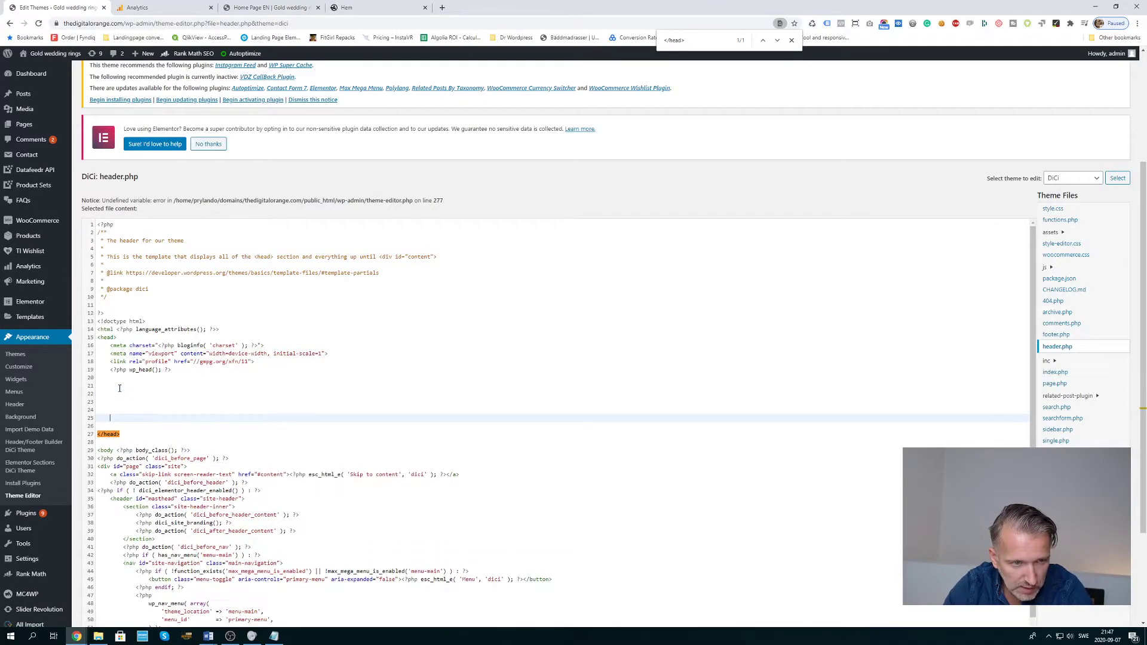
key(Return)
key(Up)
key(Up)
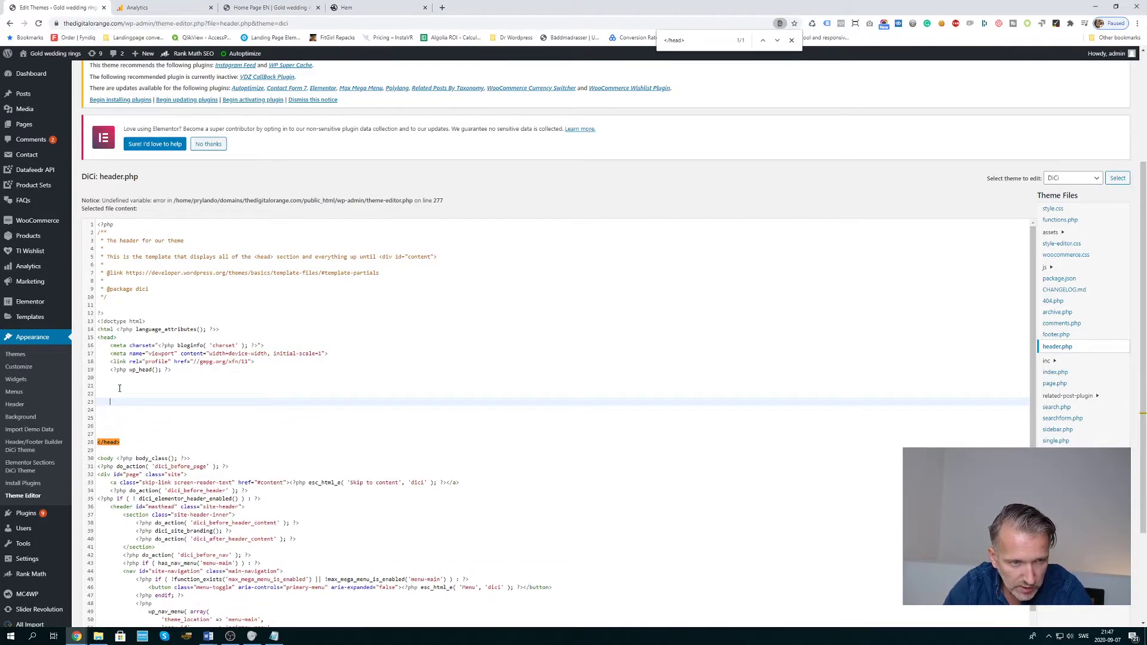
key(Down)
key(Up)
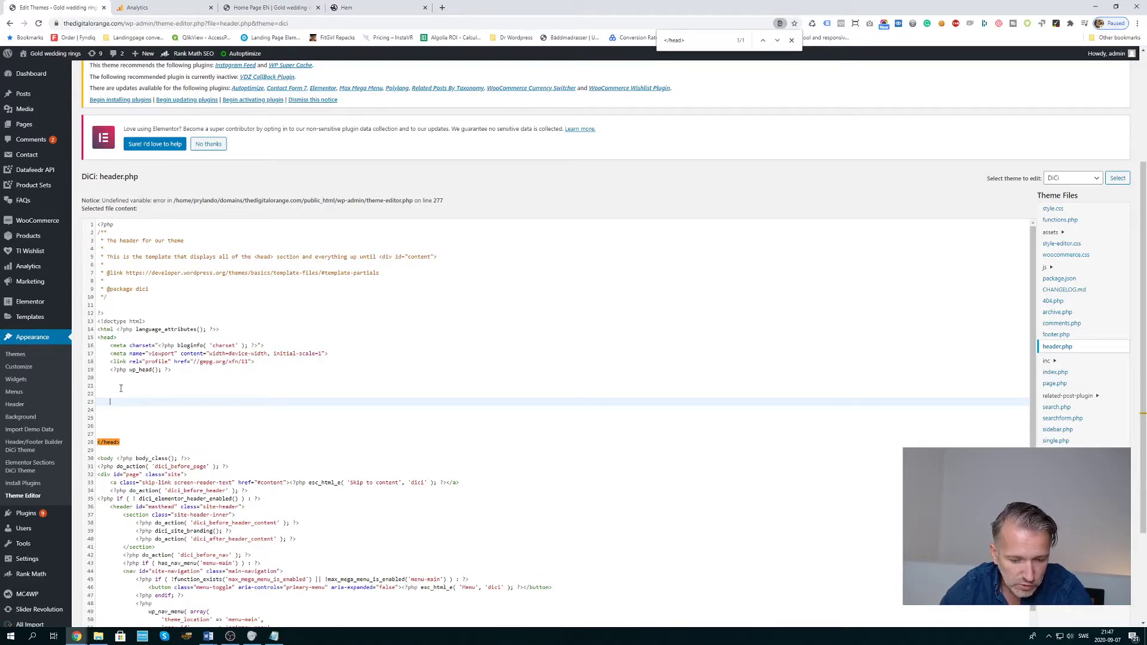
Step: Paste the gtag script there, save header.php, and return to Analytics
key(ctrl+v)
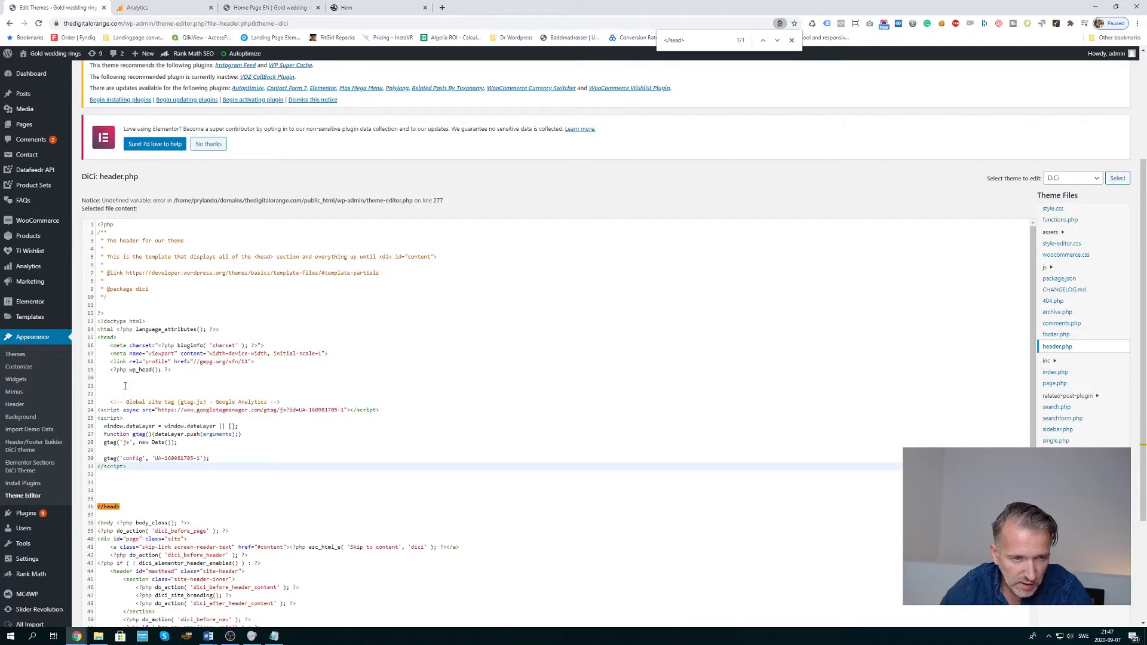
scroll(190, 402, down, 2)
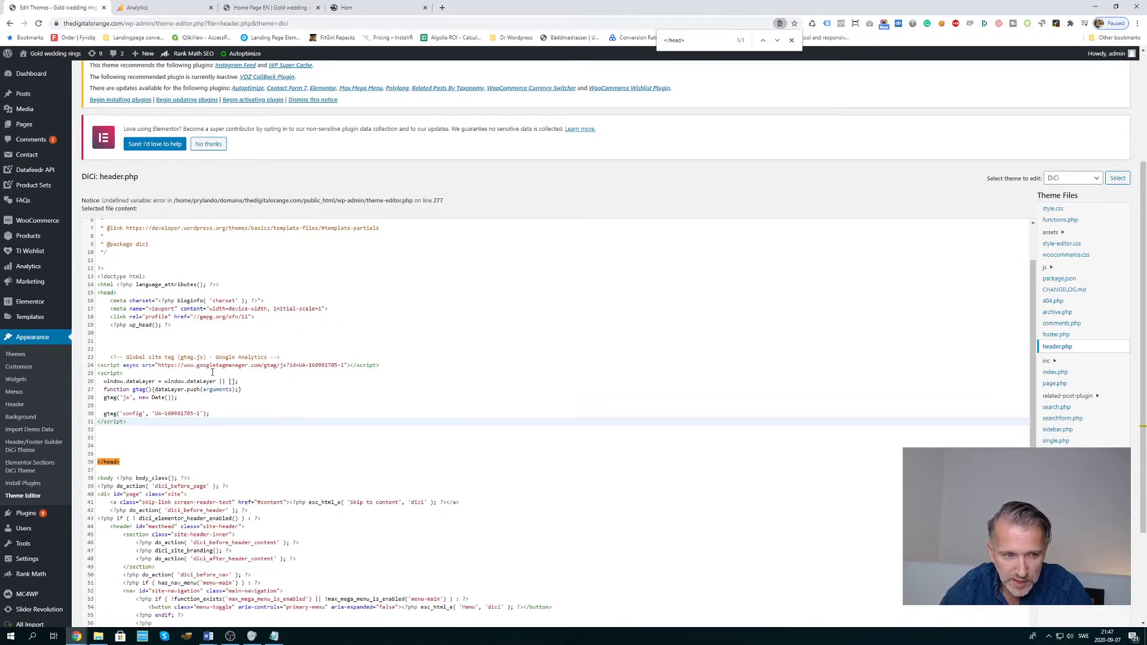
scroll(212, 372, down, 3)
scroll(162, 538, down, 3)
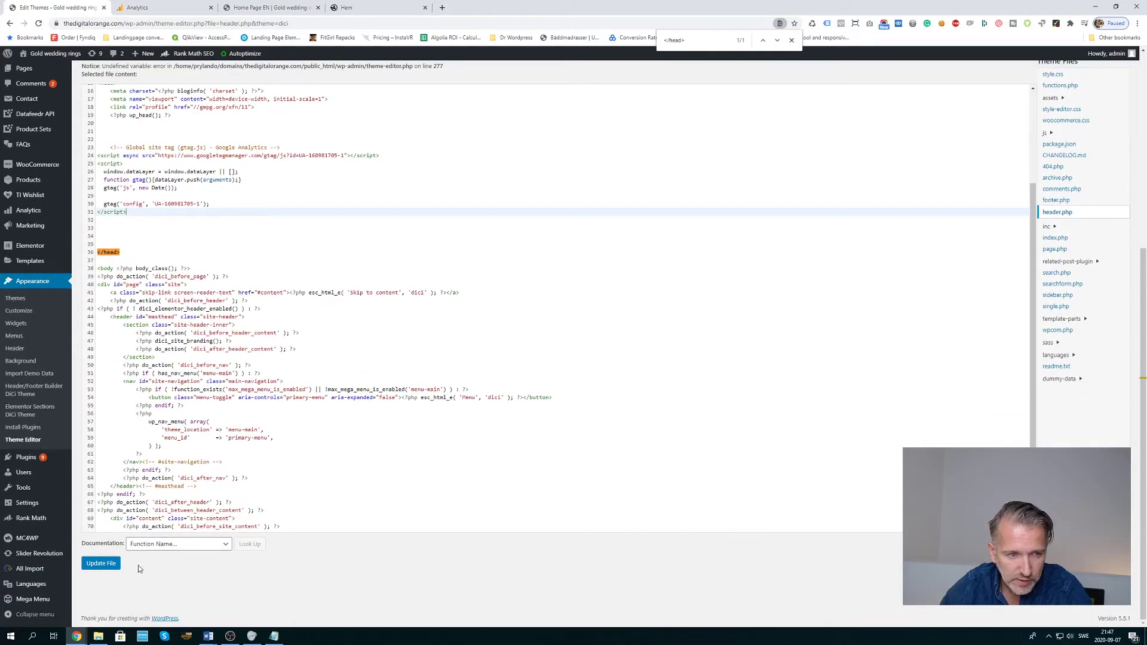
click(105, 565)
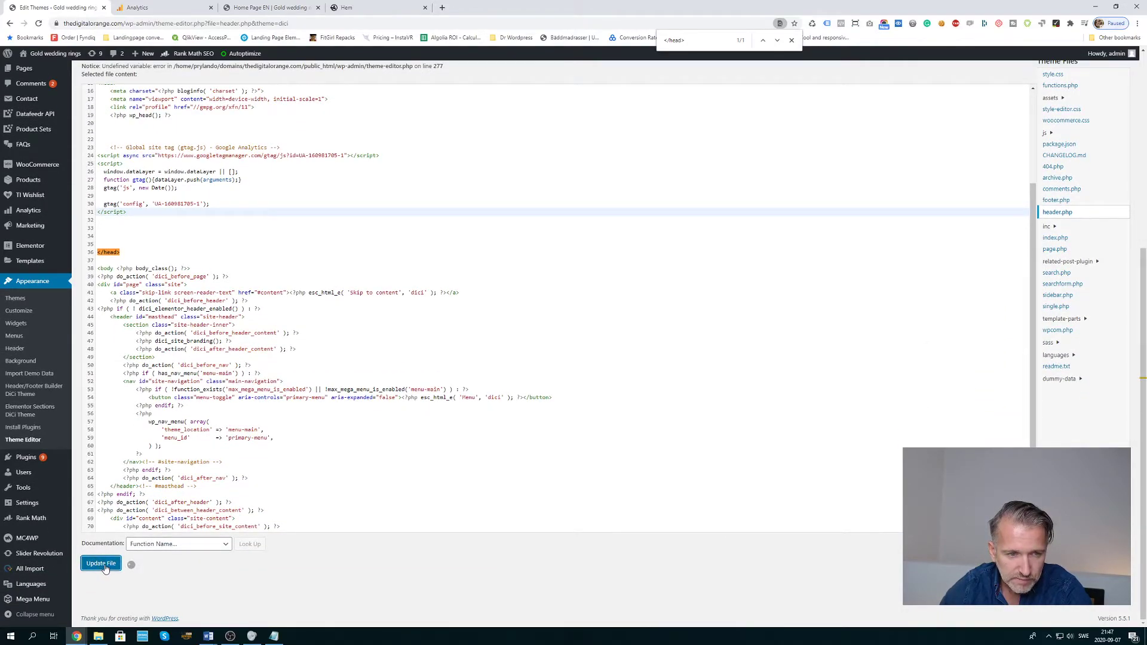
key(ctrl+Tab)
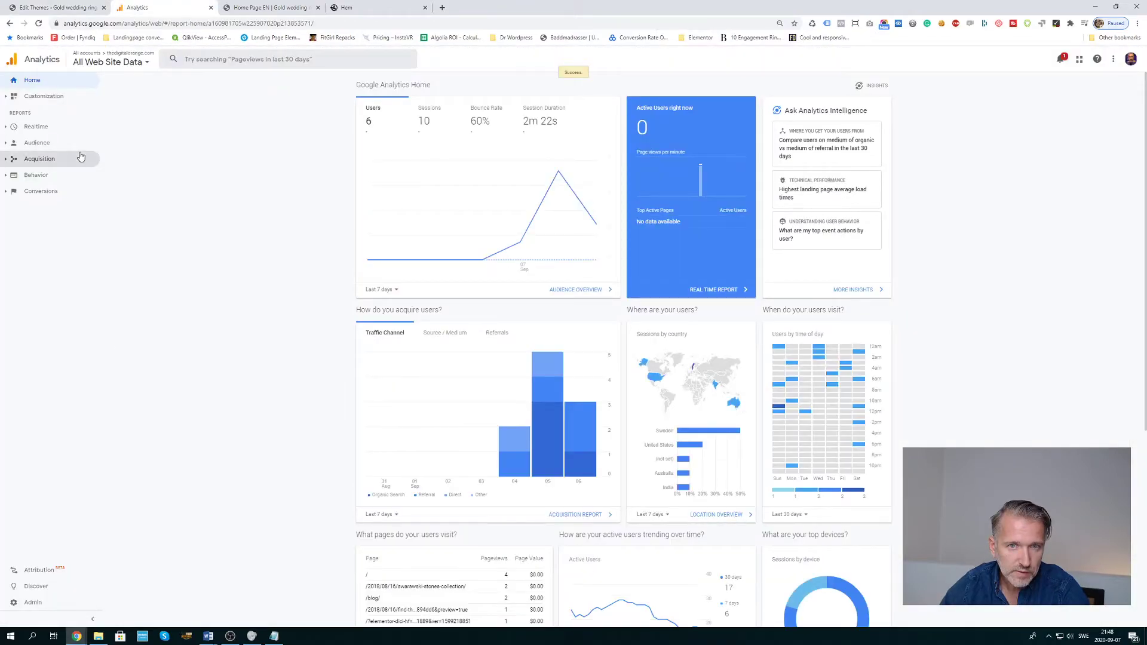
Step: Open Realtime > Overview to see current active users
click(36, 126)
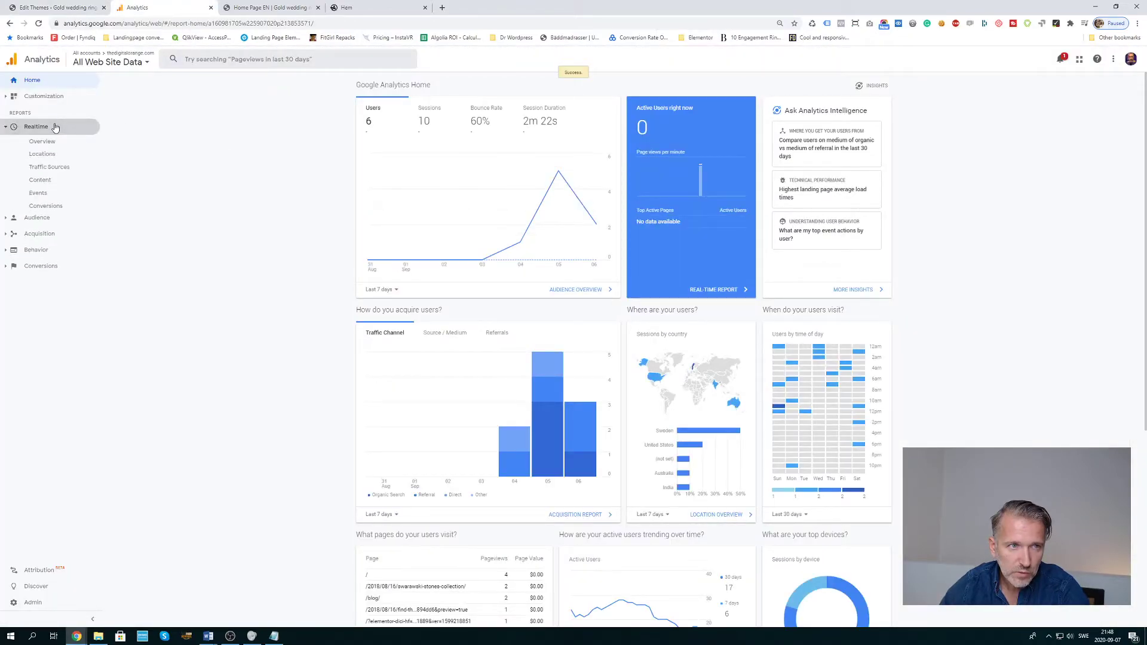
click(42, 142)
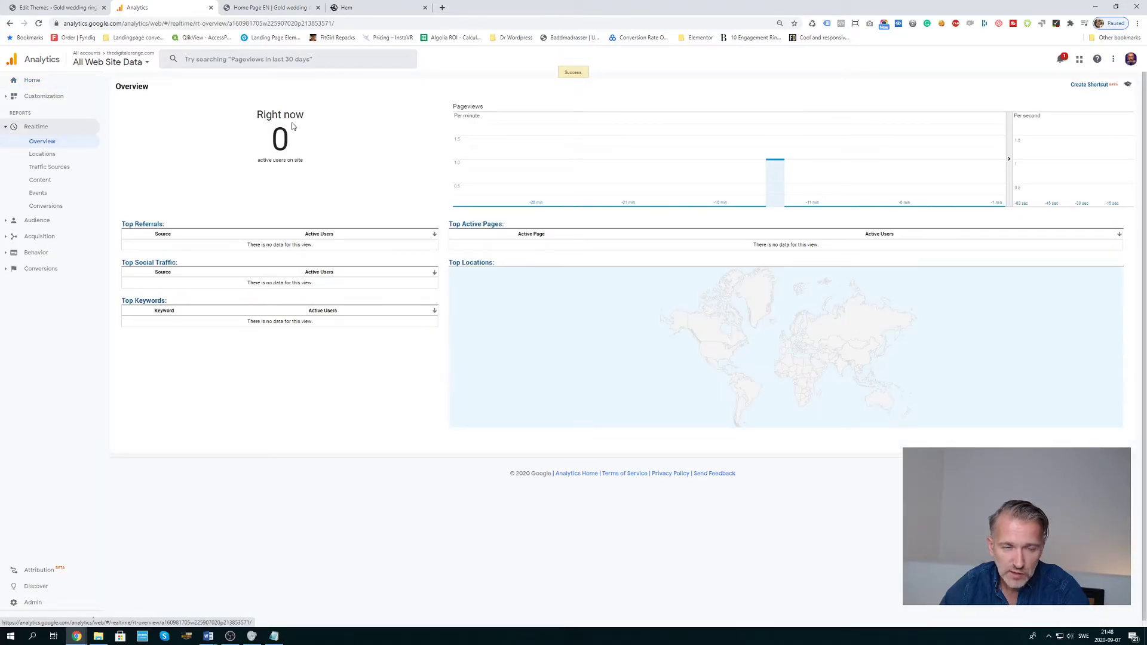
Step: Reload the Digital Orange homepage, then return to the Analytics realtime report
click(270, 7)
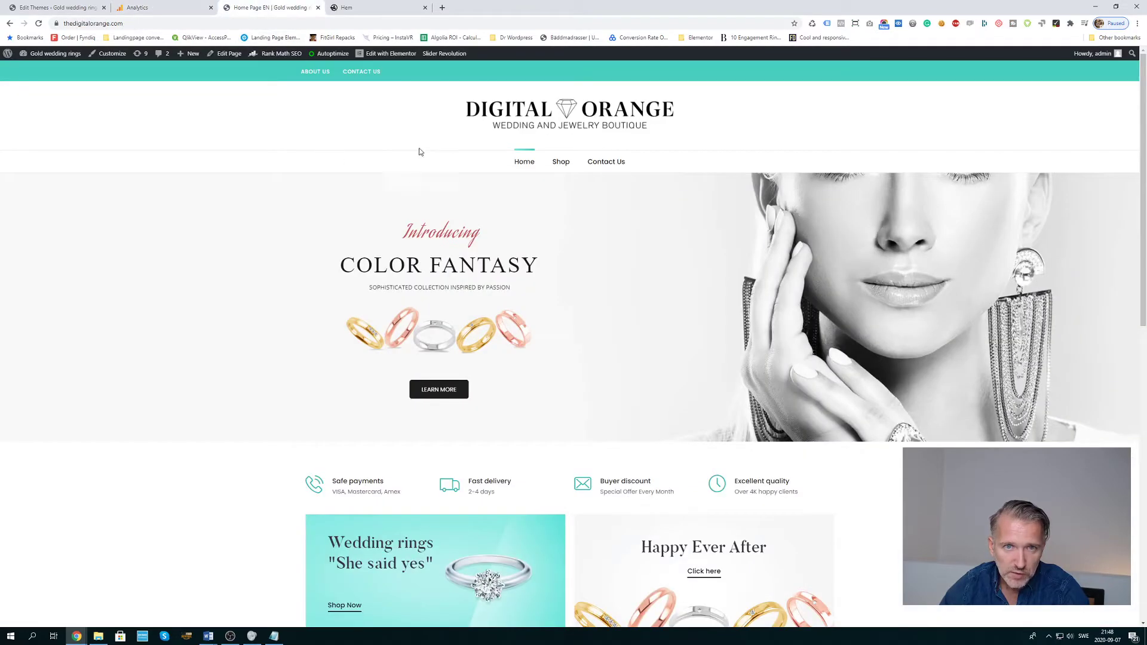
click(39, 23)
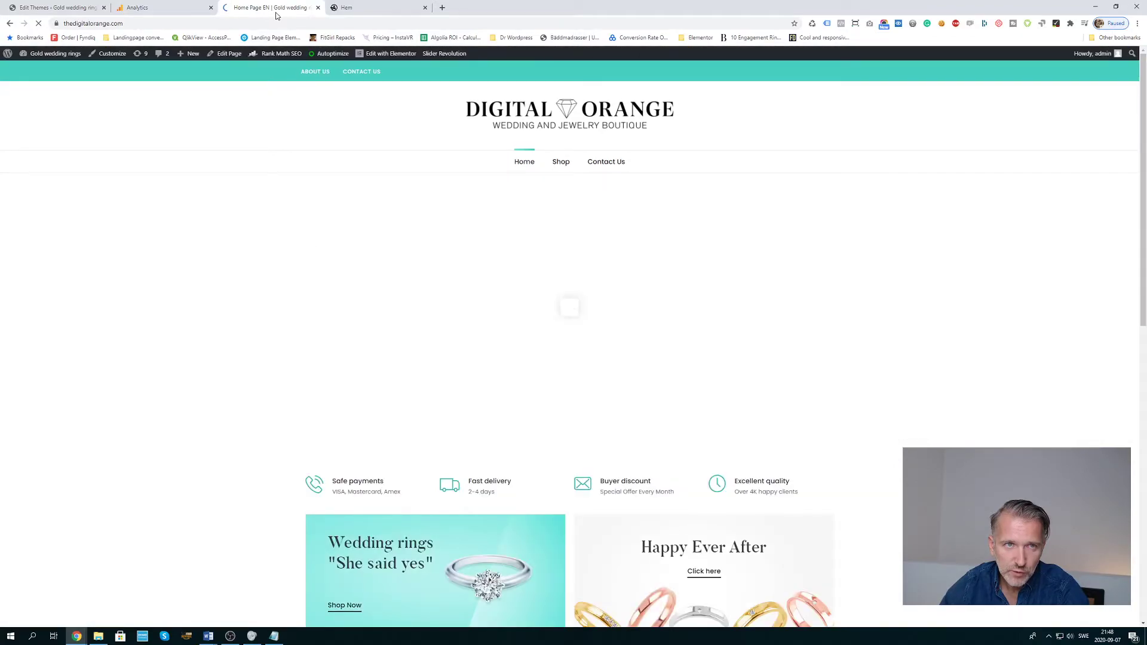
click(167, 7)
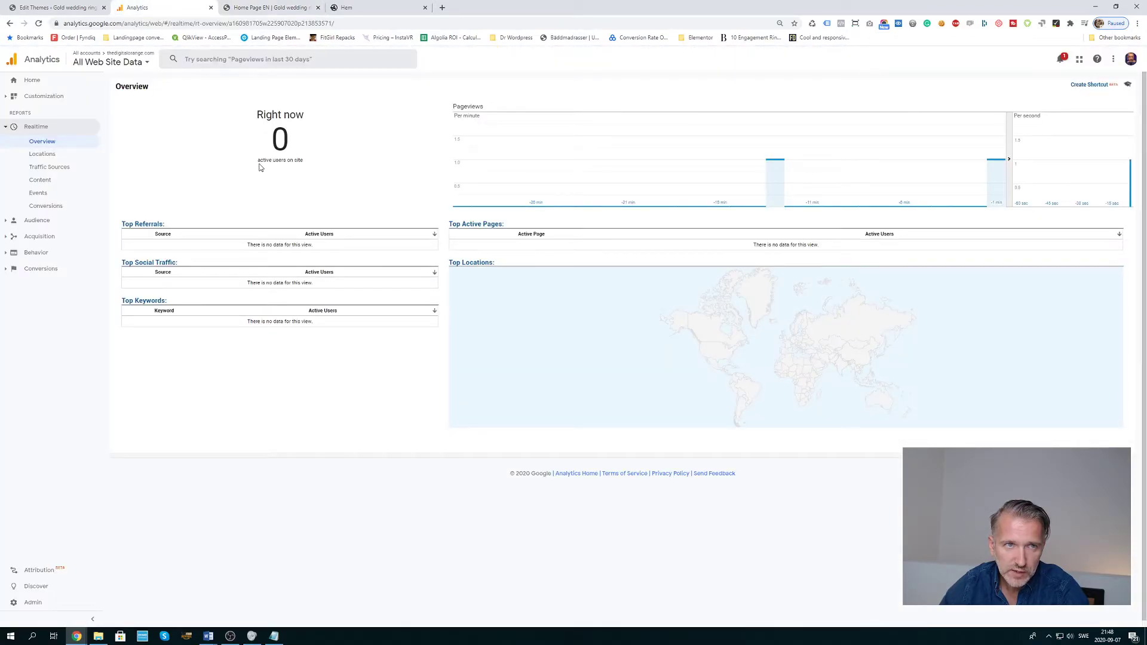